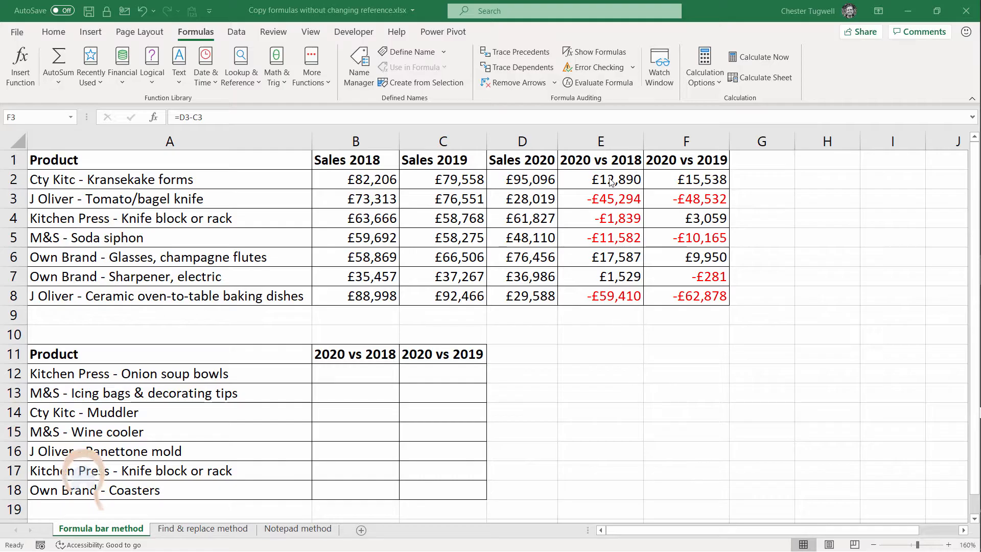
- Copy the comparison formulas in E2:F8 and paste them as cells into the lower table starting at B12
{"action": "left_click", "coordinate": [634, 179]}
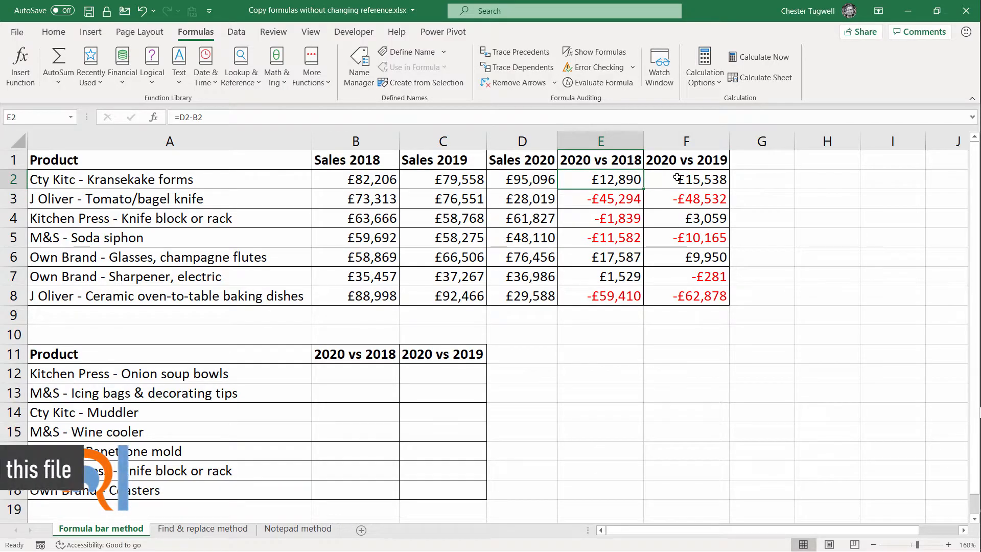
{"action": "left_click_drag", "start_coordinate": [611, 180], "coordinate": [679, 292]}
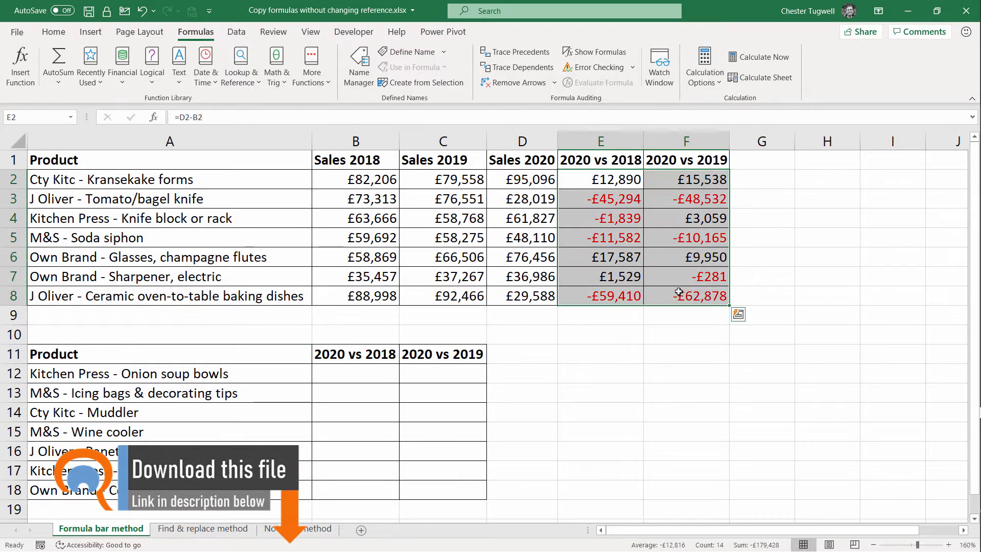
{"action": "key", "text": "ctrl+c"}
{"action": "left_click", "coordinate": [359, 374]}
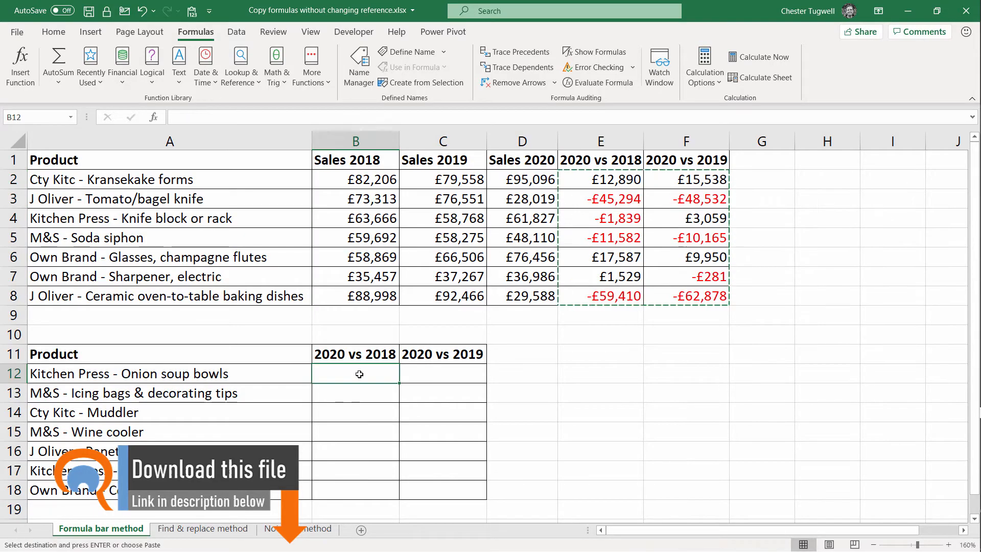
{"action": "key", "text": "Return"}
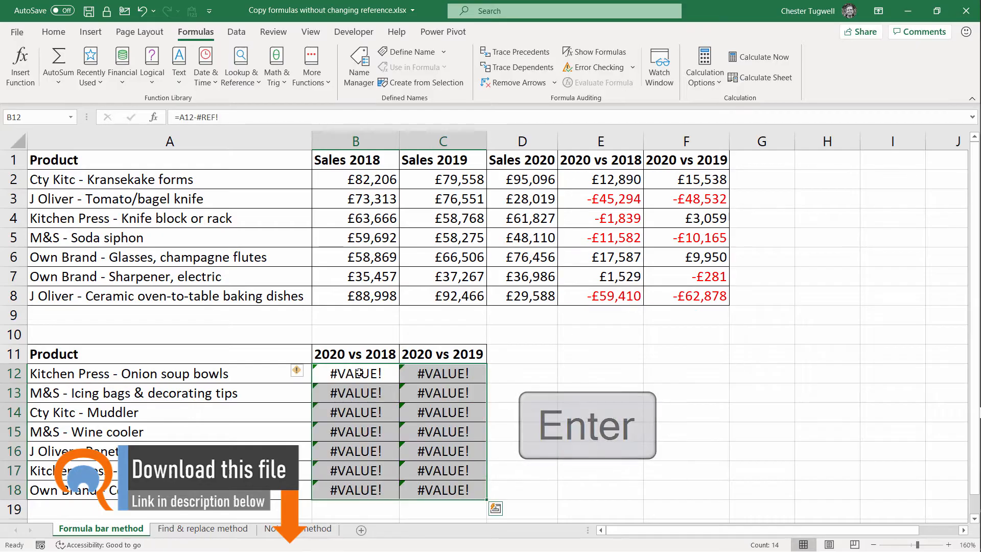
- Compare the formula in B12 with the original in E2, checking how the cell references shifted
{"action": "double_click", "coordinate": [359, 373]}
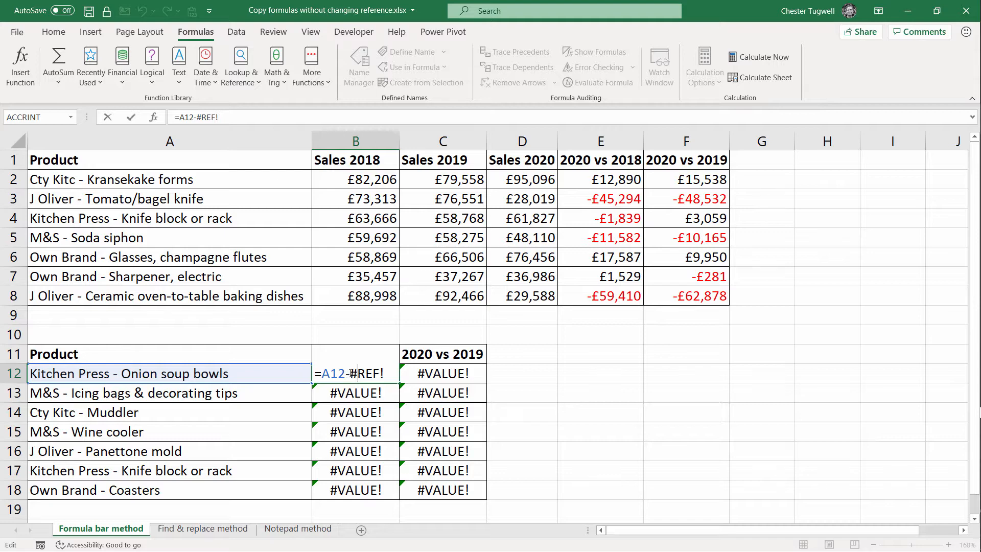
{"action": "left_click_drag", "start_coordinate": [349, 373], "coordinate": [379, 374]}
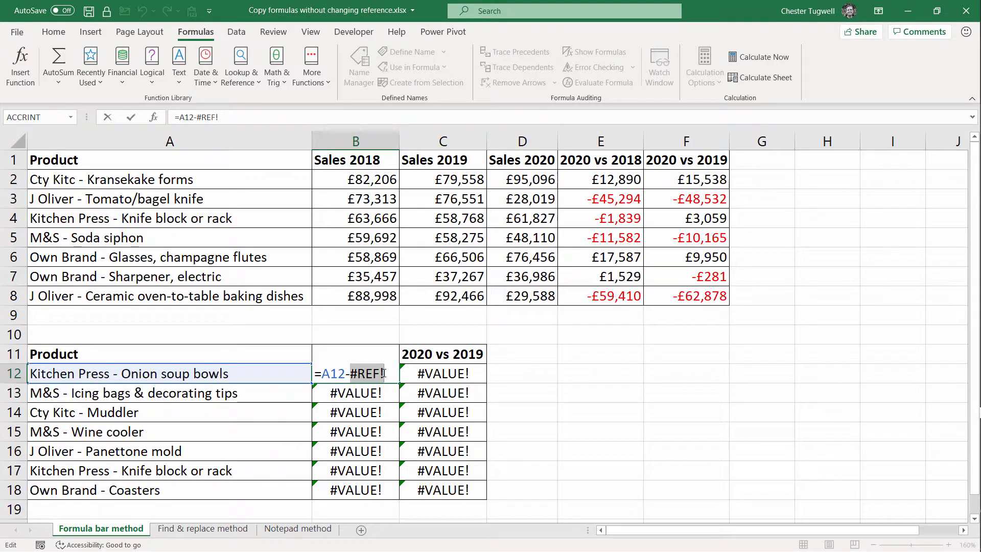
{"action": "key", "text": "Return"}
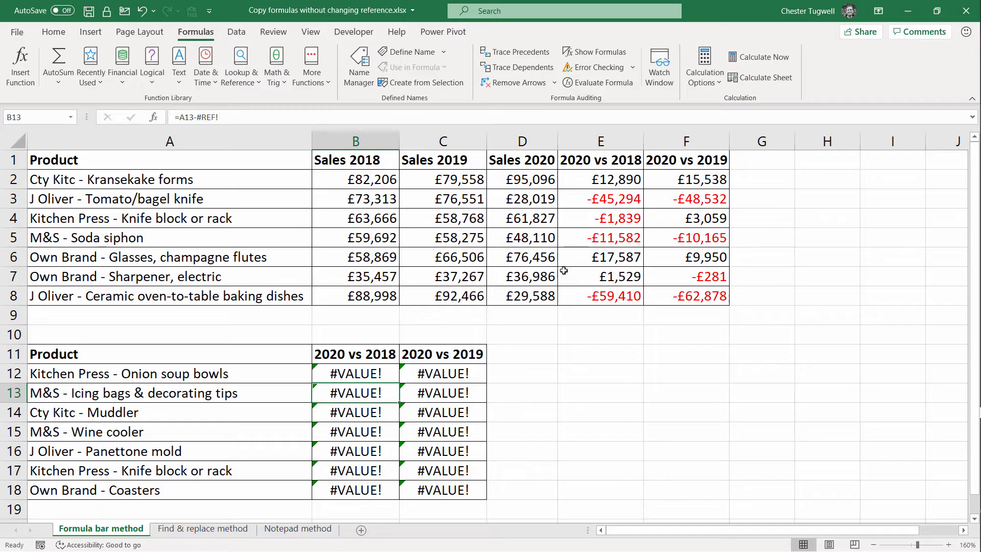
{"action": "double_click", "coordinate": [620, 183]}
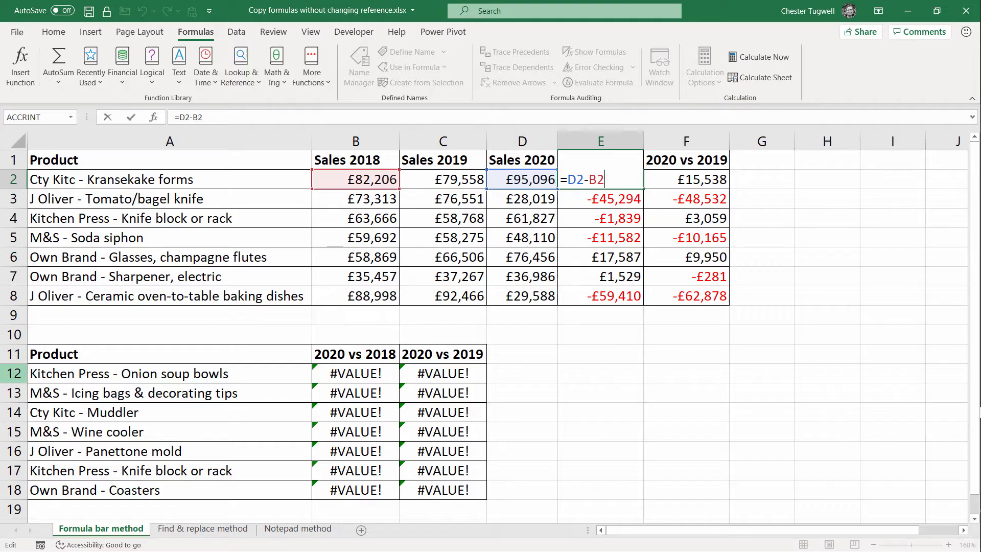
{"action": "key", "text": "Escape"}
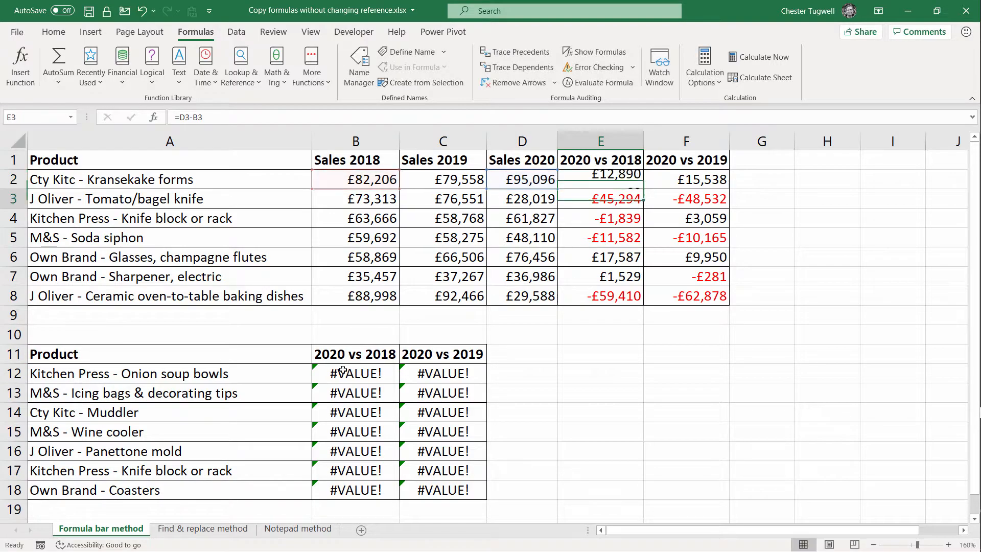
{"action": "double_click", "coordinate": [363, 375]}
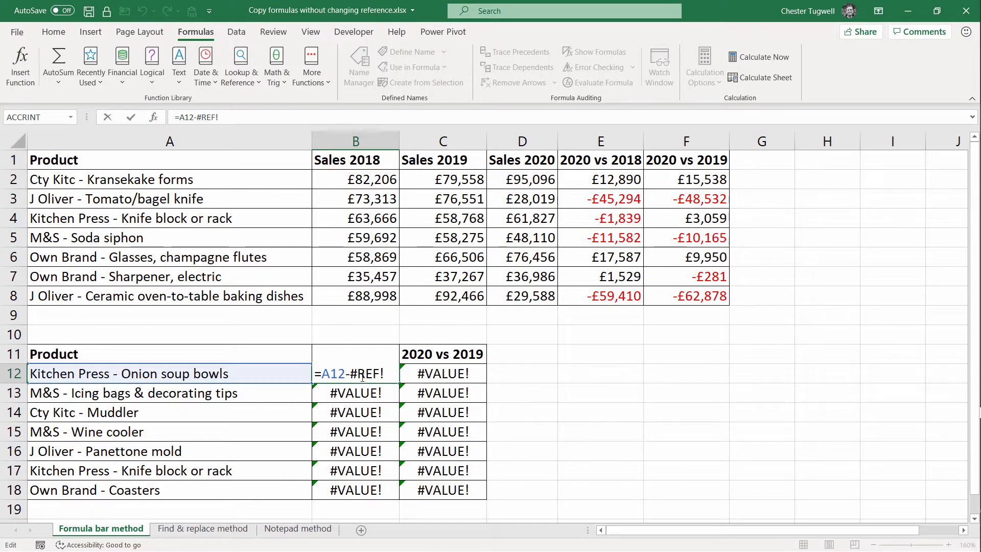
{"action": "key", "text": "Escape"}
- Clear the pasted formulas from B12:C18
{"action": "left_click_drag", "start_coordinate": [362, 376], "coordinate": [415, 490]}
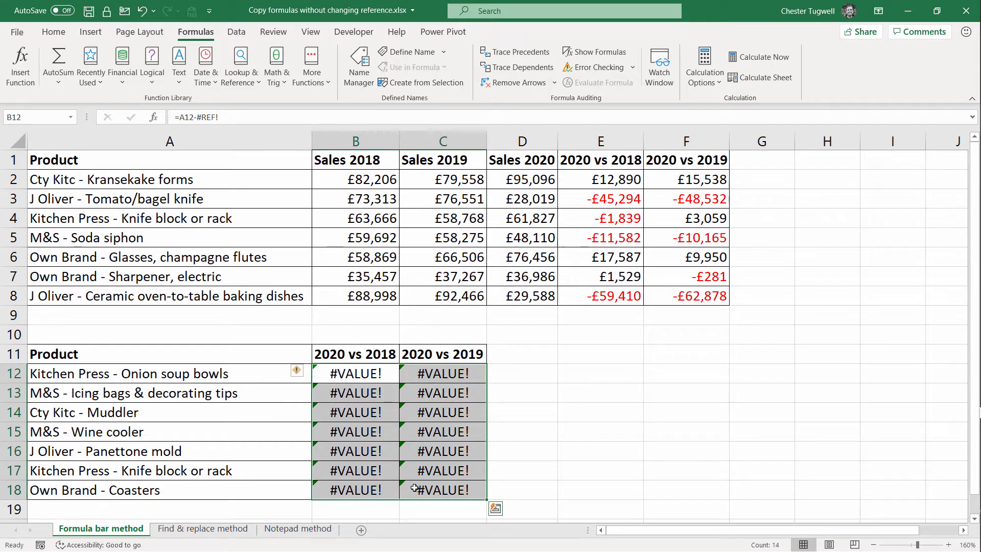
{"action": "key", "text": "Delete"}
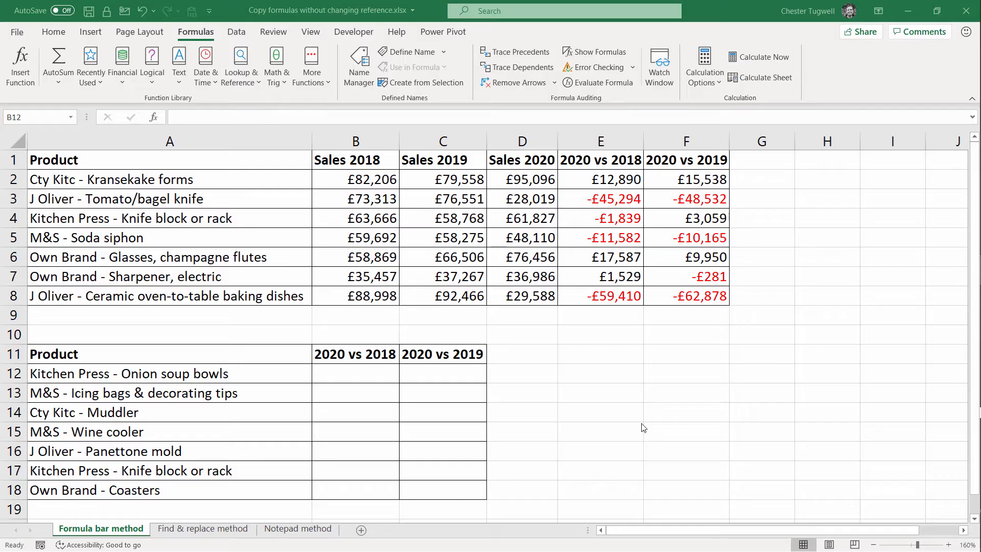
- Copy the formula text =D2-B2 from cell E2 and leave the cell as it is
{"action": "left_click", "coordinate": [624, 180]}
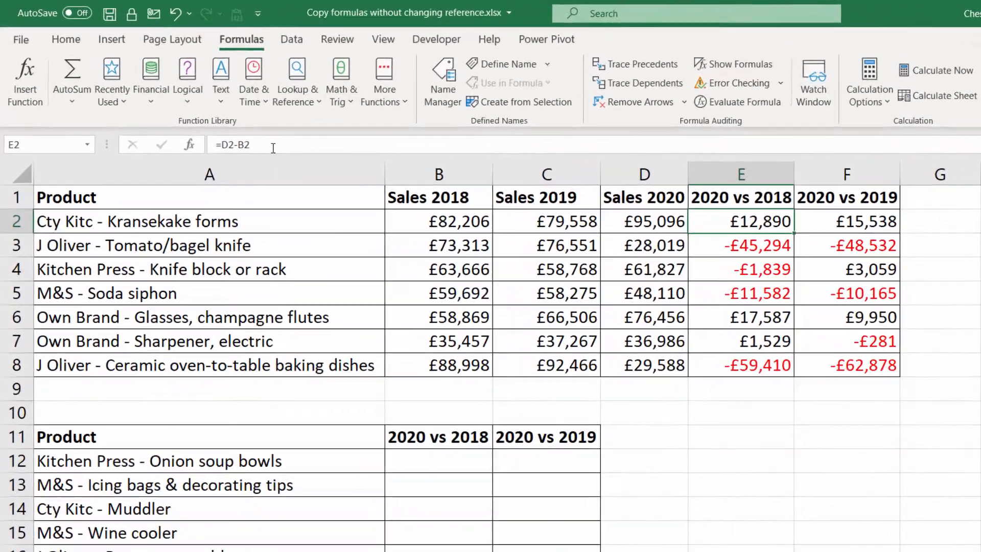
{"action": "left_click_drag", "start_coordinate": [204, 116], "coordinate": [169, 109]}
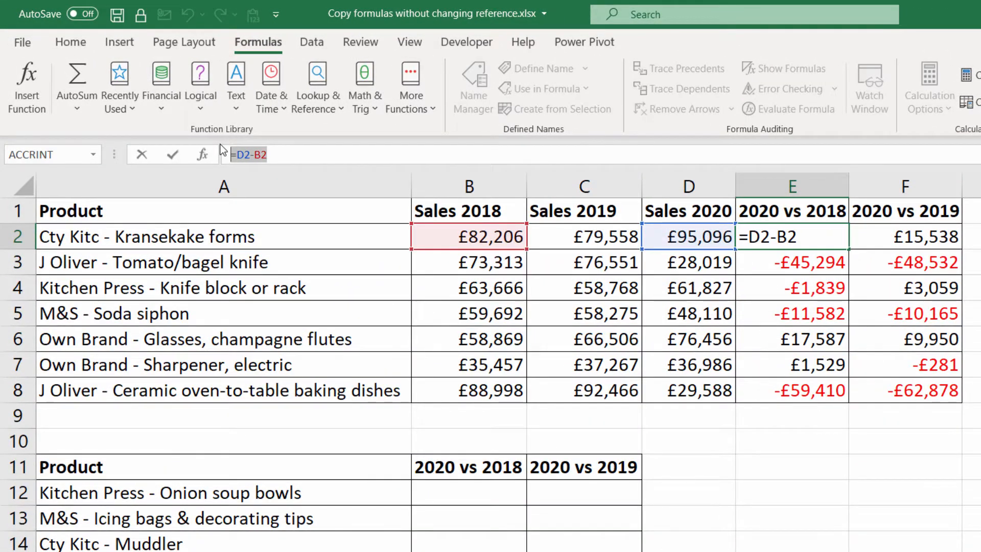
{"action": "key", "text": "ctrl+c"}
{"action": "key", "text": "Return"}
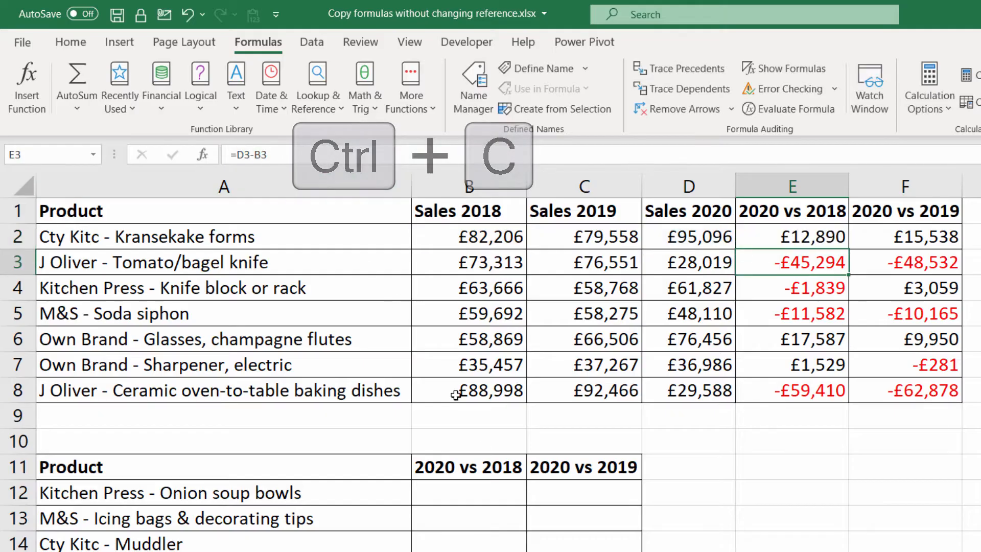
- Paste the copied formula text =D2-B2 into B12 and fill it down through B18
{"action": "left_click", "coordinate": [465, 493]}
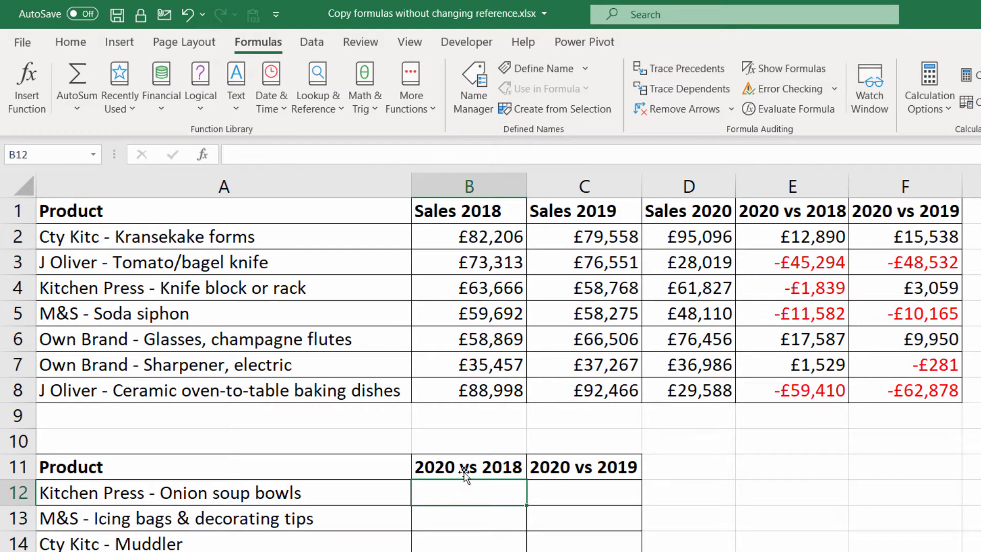
{"action": "left_click", "coordinate": [256, 158]}
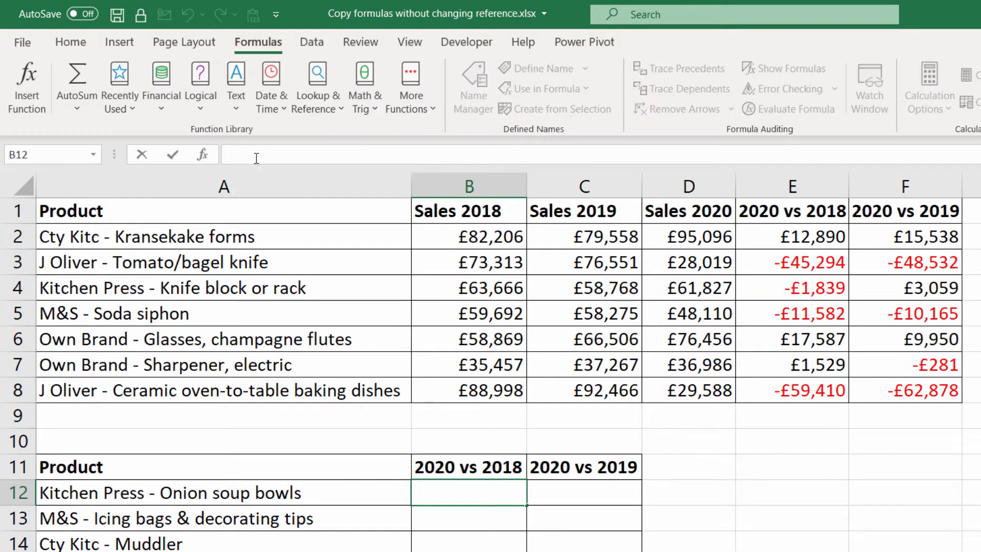
{"action": "key", "text": "ctrl+v"}
{"action": "key", "text": "ctrl+v"}
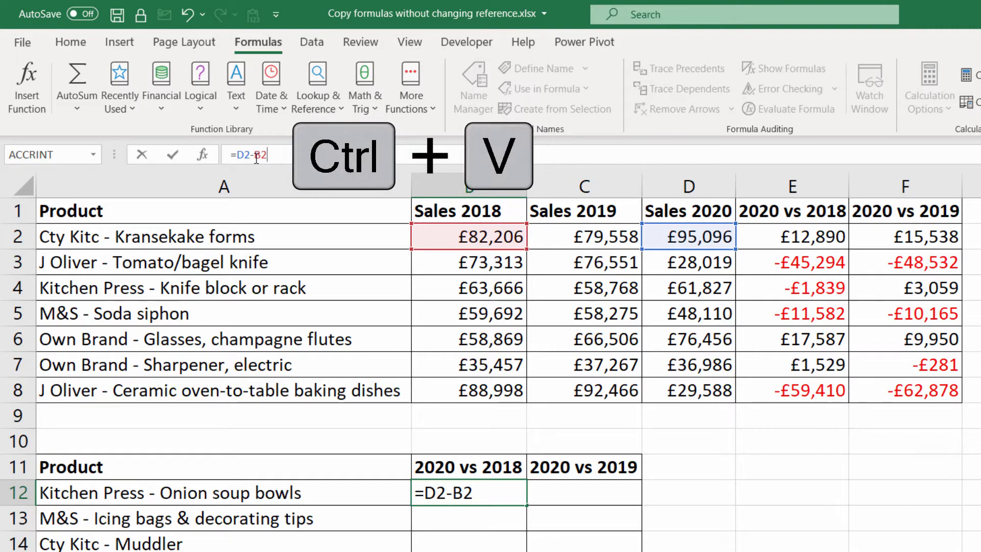
{"action": "key", "text": "Return"}
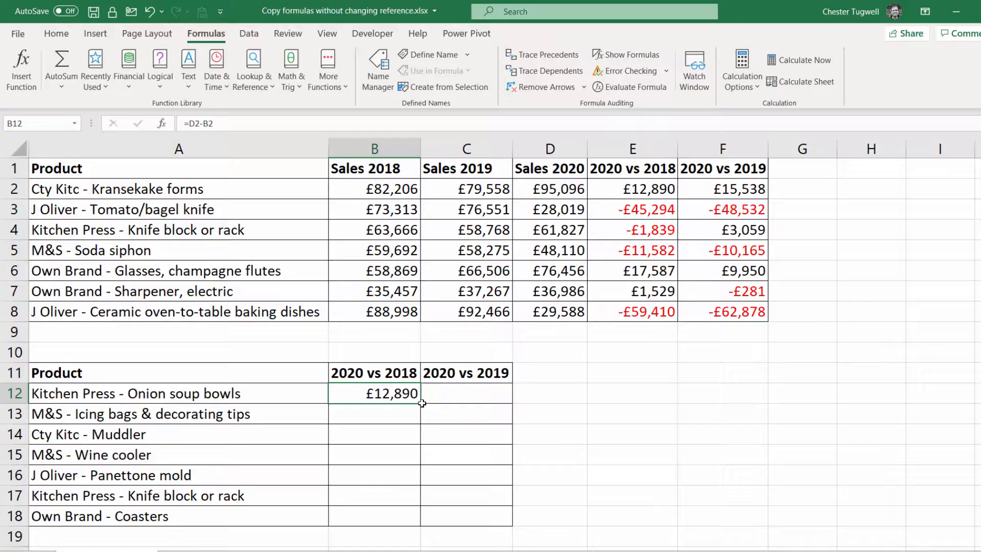
{"action": "left_click_drag", "start_coordinate": [399, 383], "coordinate": [392, 495]}
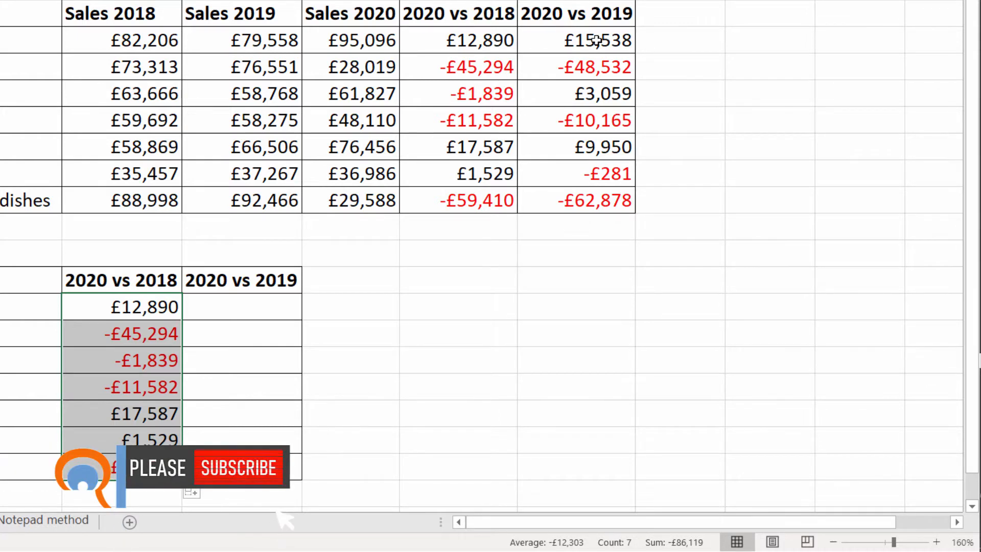
- Copy the formula text =D2-C2 from inside cell F2, keeping the cell's formula intact
{"action": "left_click", "coordinate": [596, 40]}
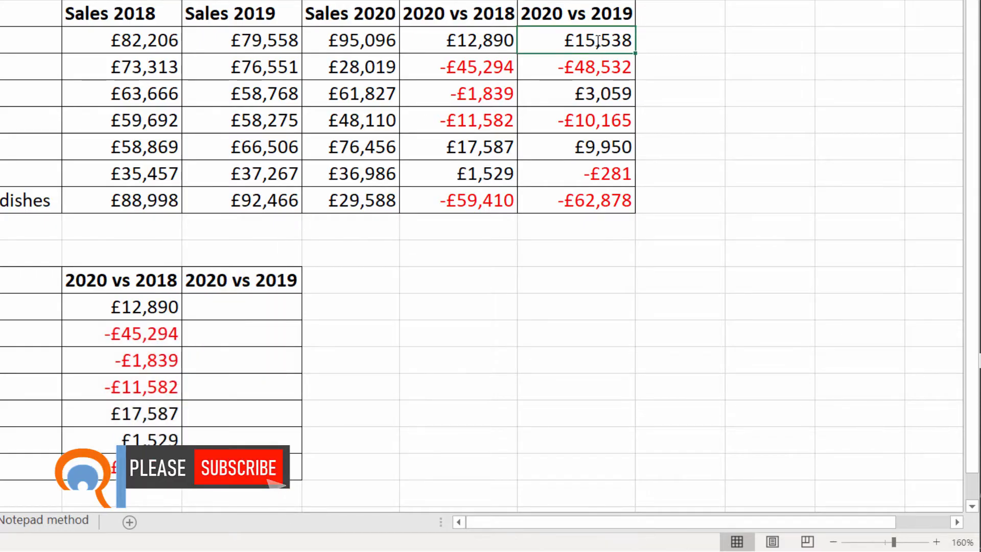
{"action": "double_click", "coordinate": [596, 40]}
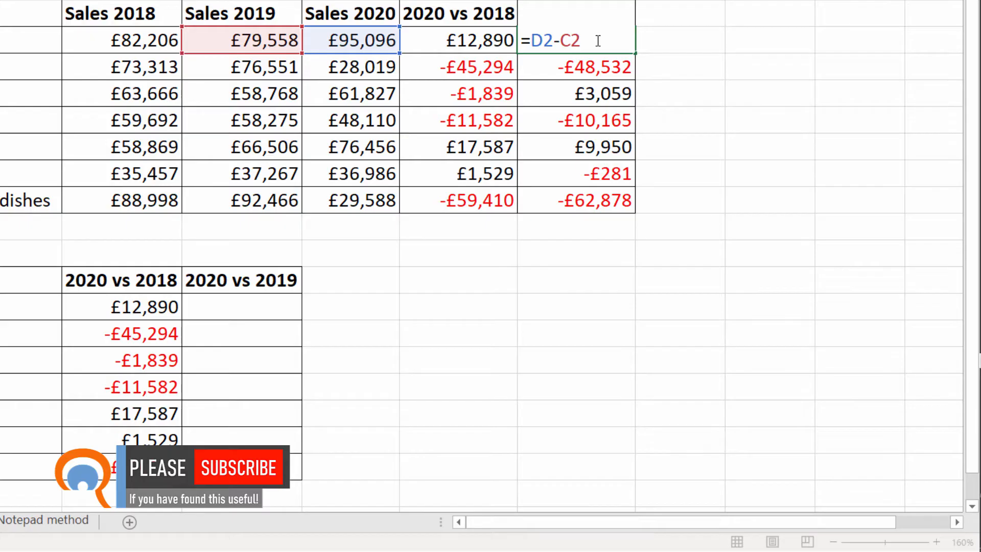
{"action": "key", "text": "Return"}
{"action": "left_click", "coordinate": [596, 41]}
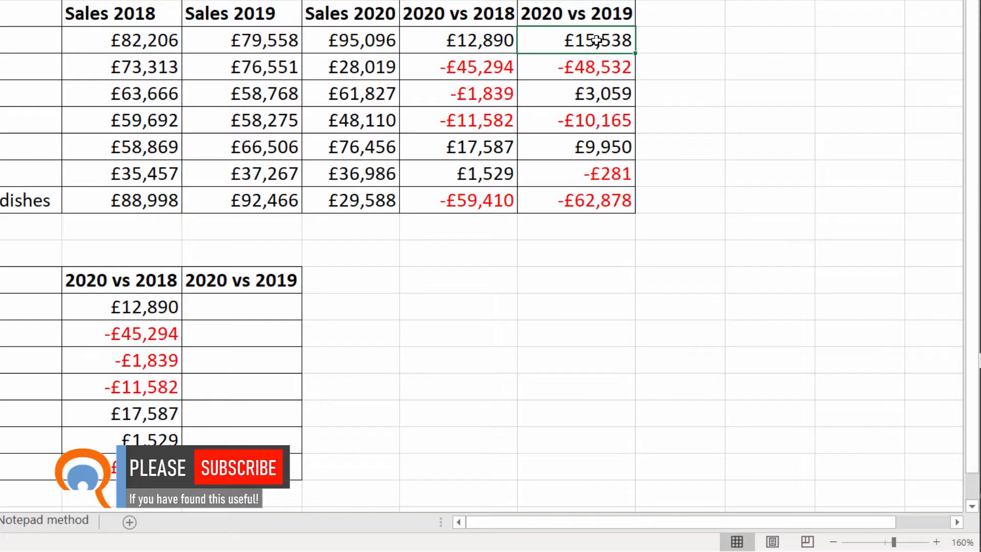
{"action": "key", "text": "F2"}
{"action": "left_click_drag", "start_coordinate": [595, 40], "coordinate": [494, 28]}
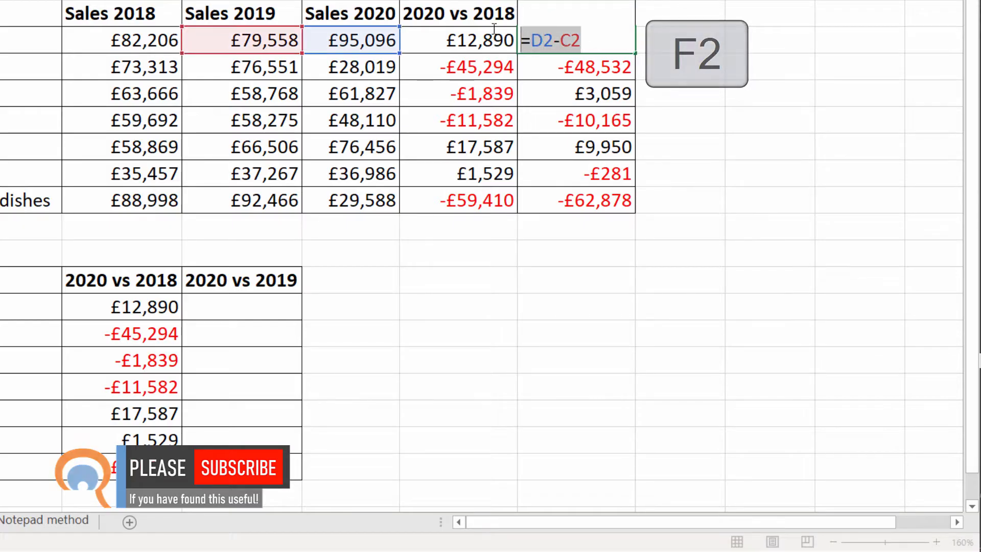
{"action": "key", "text": "ctrl+c"}
{"action": "key", "text": "Return"}
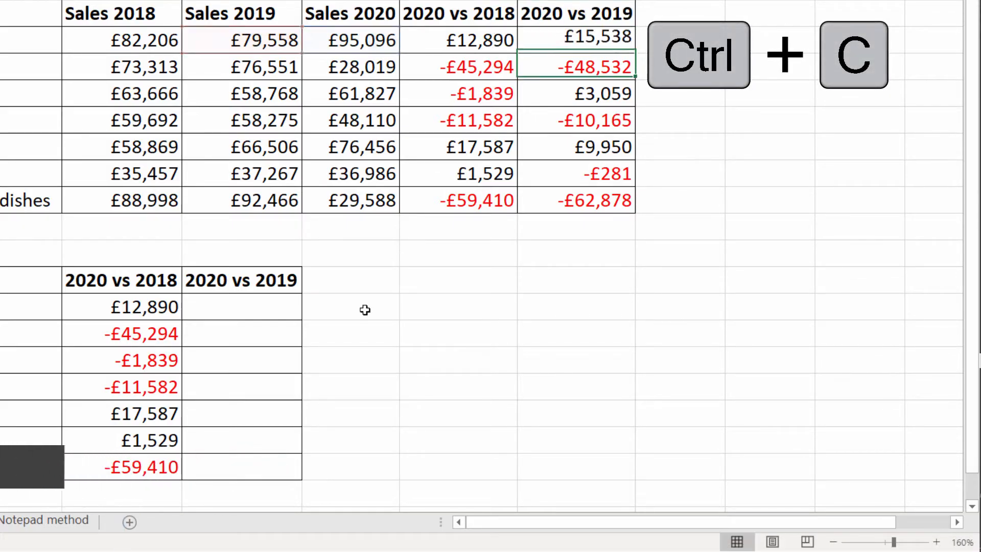
- Paste the formula text =D2-C2 into C12 and fill it down through C18
{"action": "double_click", "coordinate": [278, 305]}
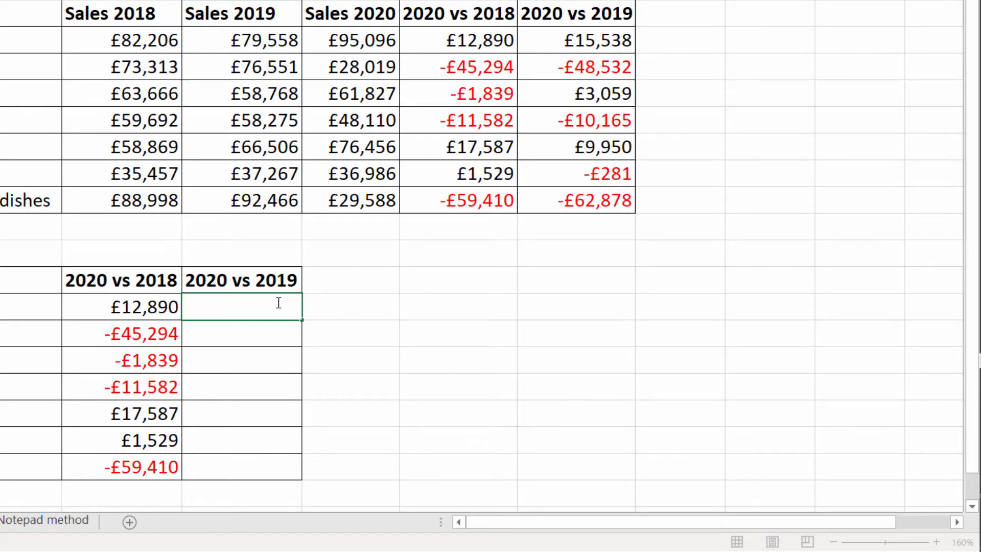
{"action": "key", "text": "ctrl+v"}
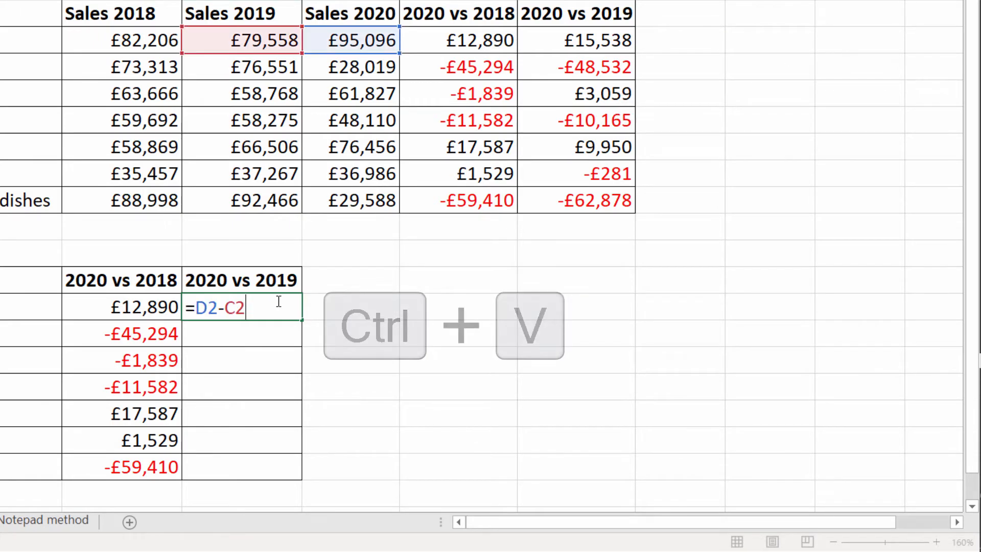
{"action": "key", "text": "Return"}
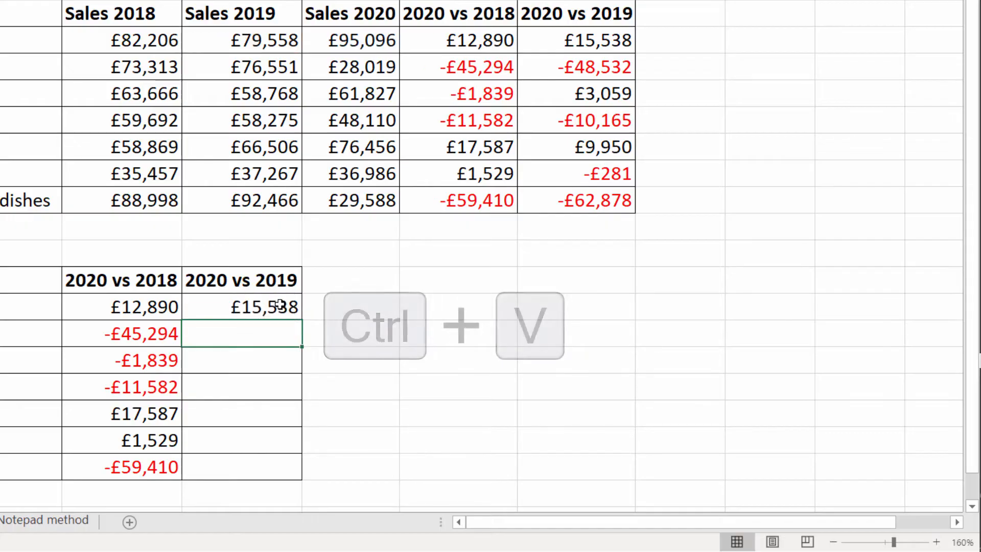
{"action": "left_click", "coordinate": [279, 302]}
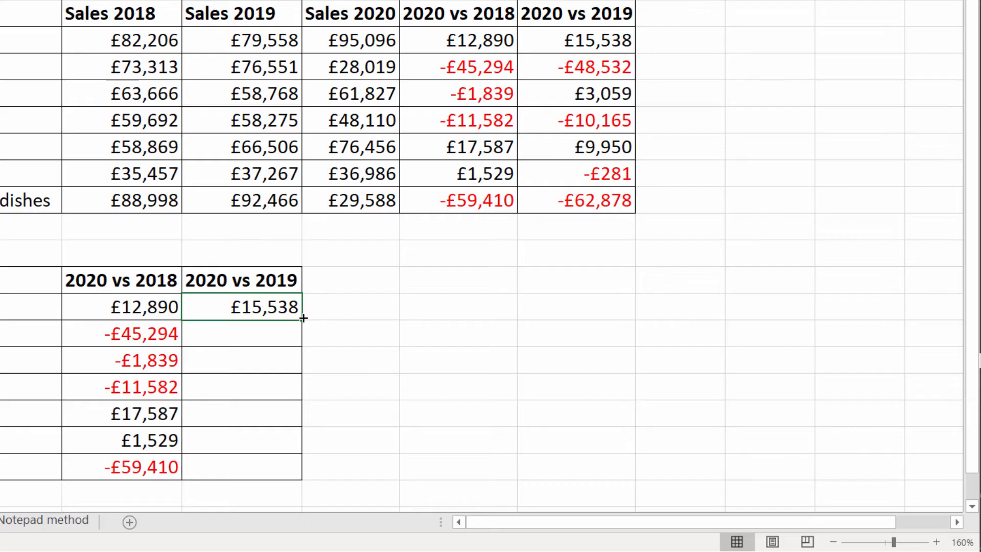
{"action": "double_click", "coordinate": [303, 320]}
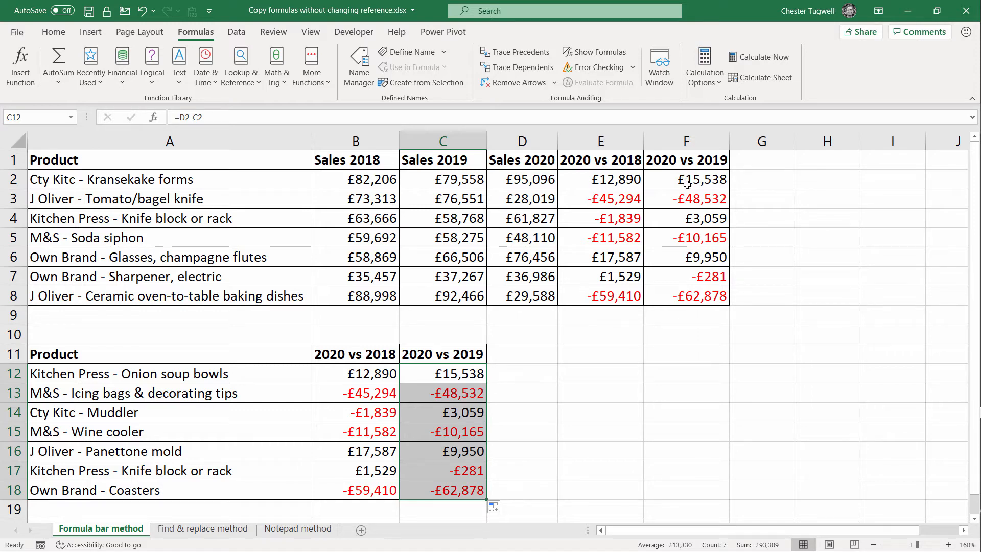
{"action": "key", "text": "ctrl+z"}
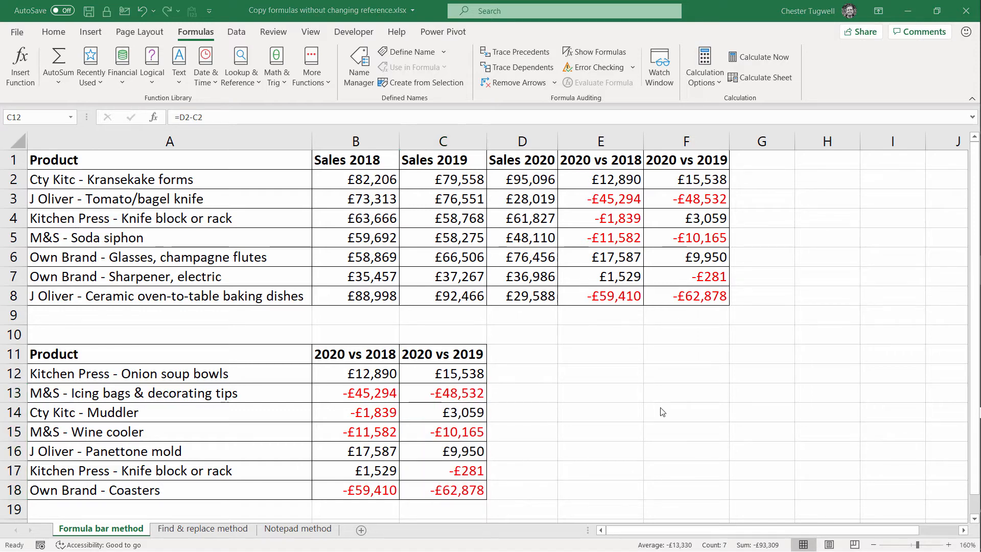
{"action": "key", "text": "ctrl+y"}
- On the Find & replace method sheet, replace every = with # in the formulas in E2:F8
{"action": "left_click", "coordinate": [219, 529]}
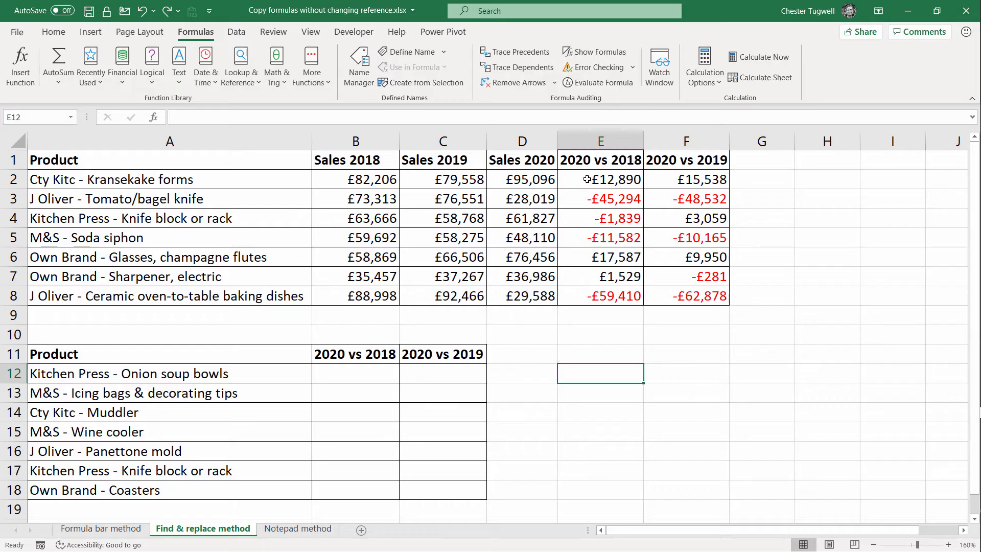
{"action": "left_click_drag", "start_coordinate": [587, 179], "coordinate": [665, 310]}
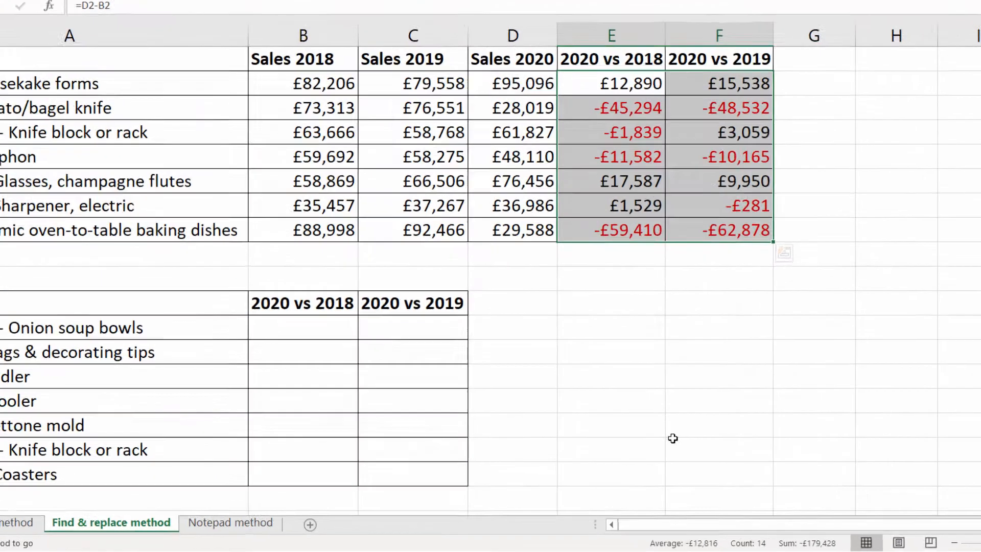
{"action": "key", "text": "ctrl+h"}
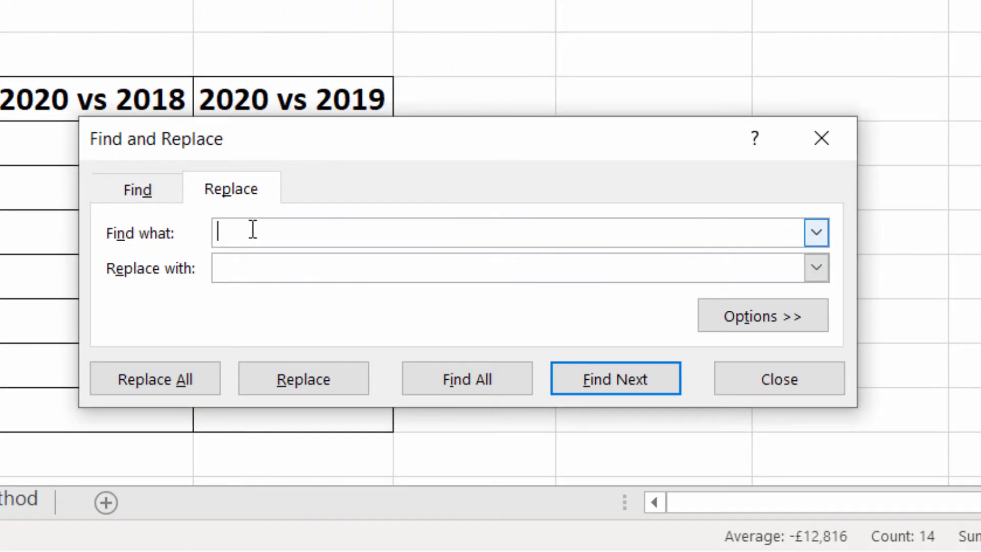
{"action": "type", "text": "="}
{"action": "left_click", "coordinate": [264, 274]}
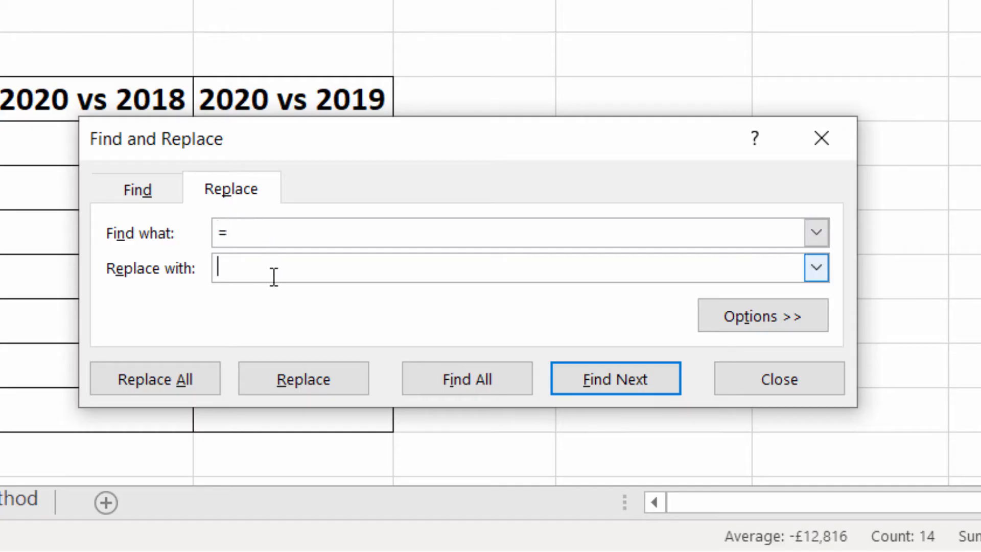
{"action": "type", "text": "#"}
{"action": "left_click", "coordinate": [203, 377]}
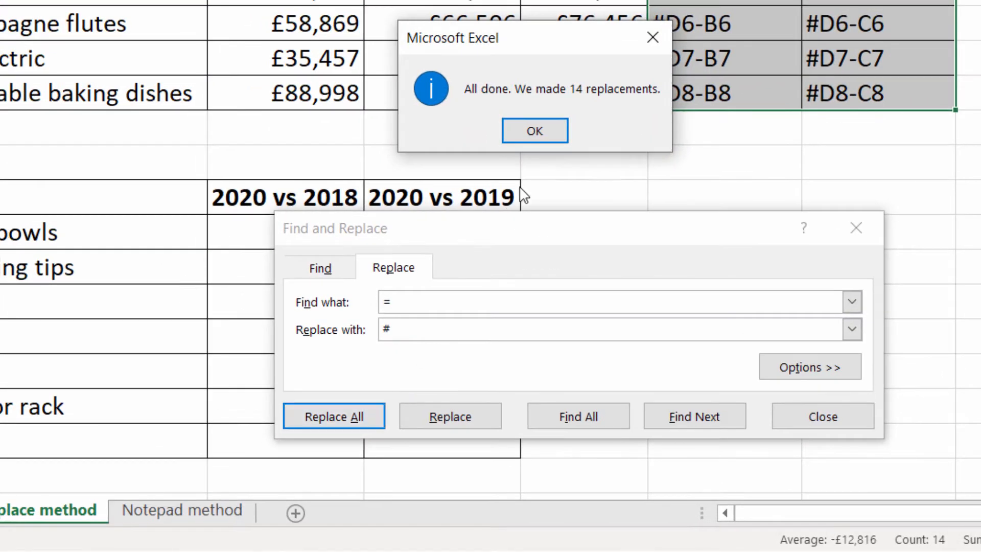
{"action": "left_click", "coordinate": [535, 131]}
{"action": "left_click", "coordinate": [856, 228]}
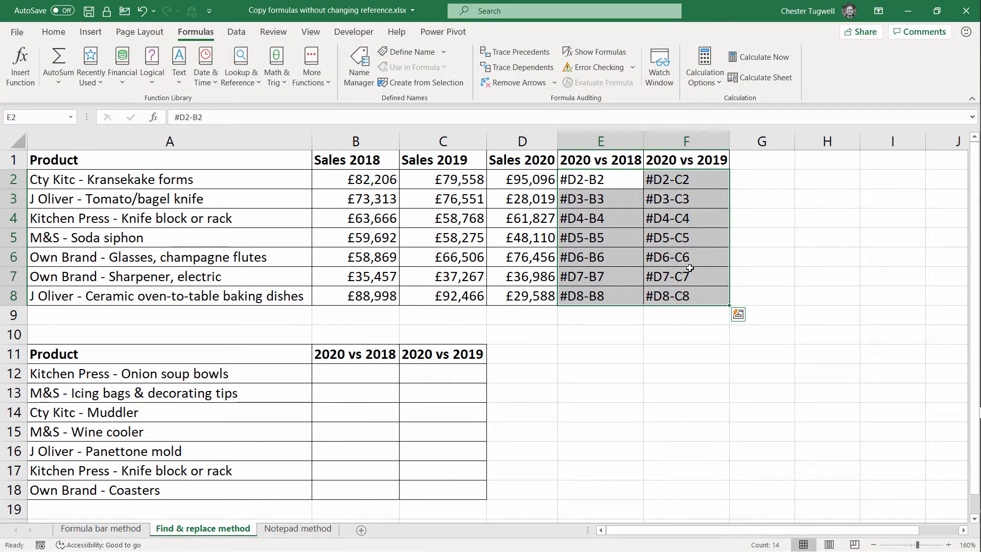
- Copy the # text versions of the formulas from E2:F8 into the second table starting at B12
{"action": "key", "text": "ctrl+c"}
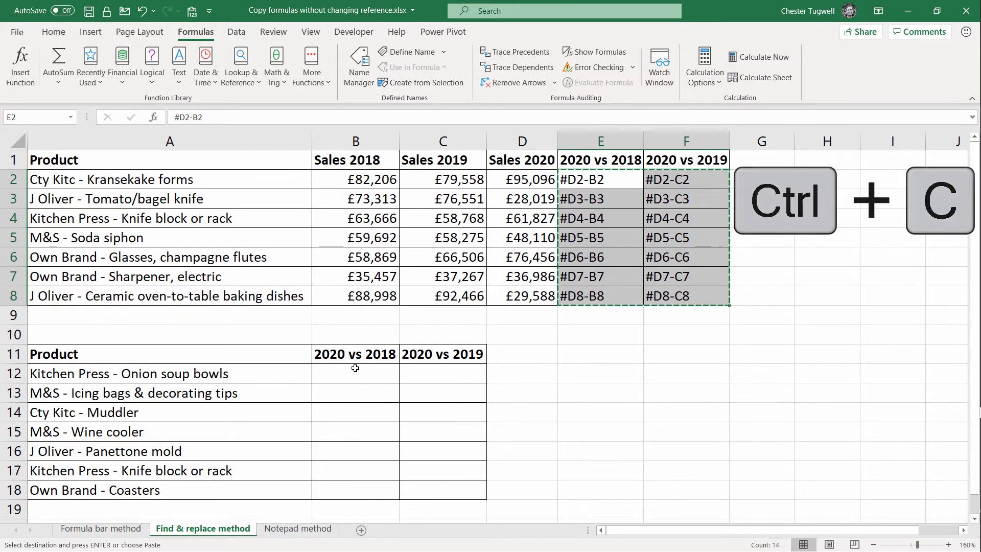
{"action": "left_click", "coordinate": [355, 369]}
{"action": "key", "text": "Return"}
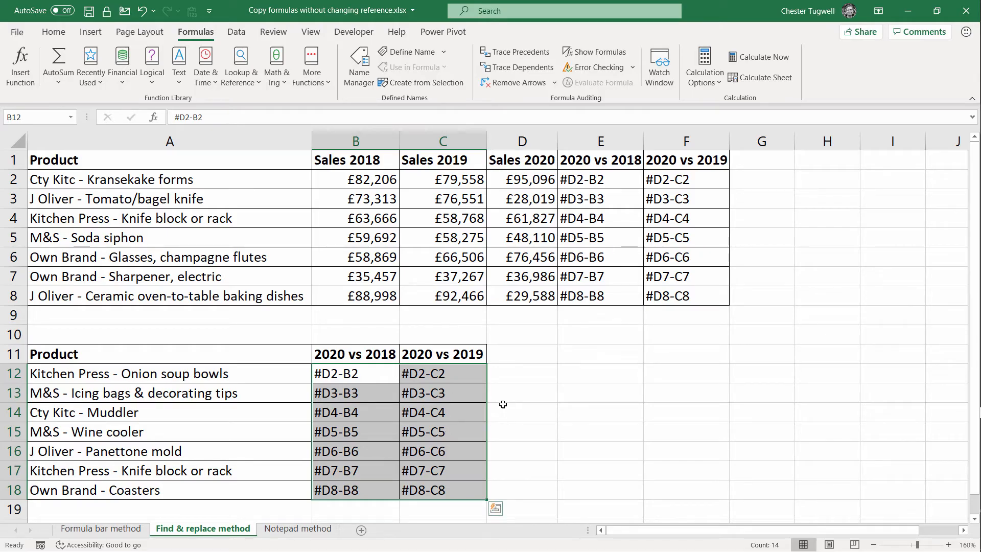
- Replace every # with = across the whole sheet to turn both tables' text back into formulas
{"action": "left_click", "coordinate": [370, 376]}
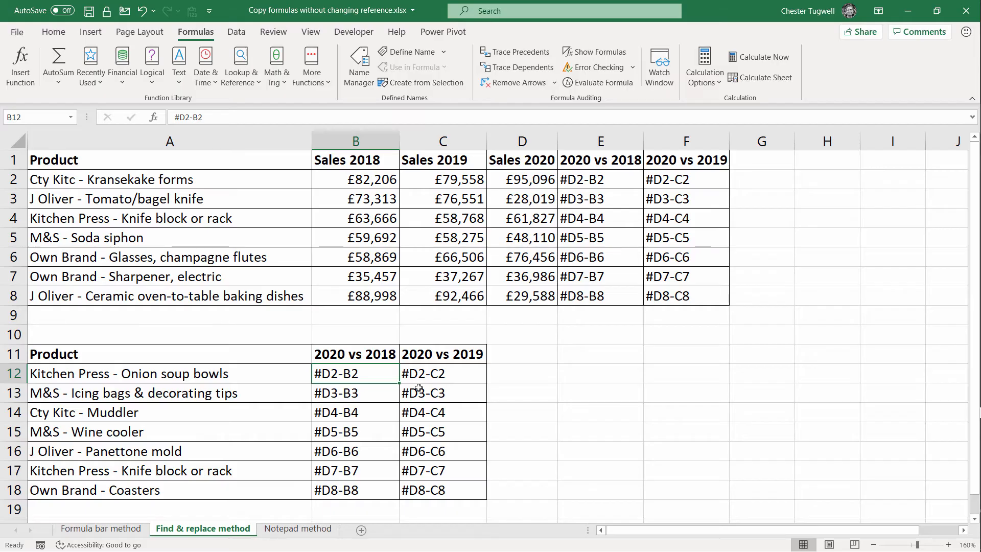
{"action": "key", "text": "ctrl+h"}
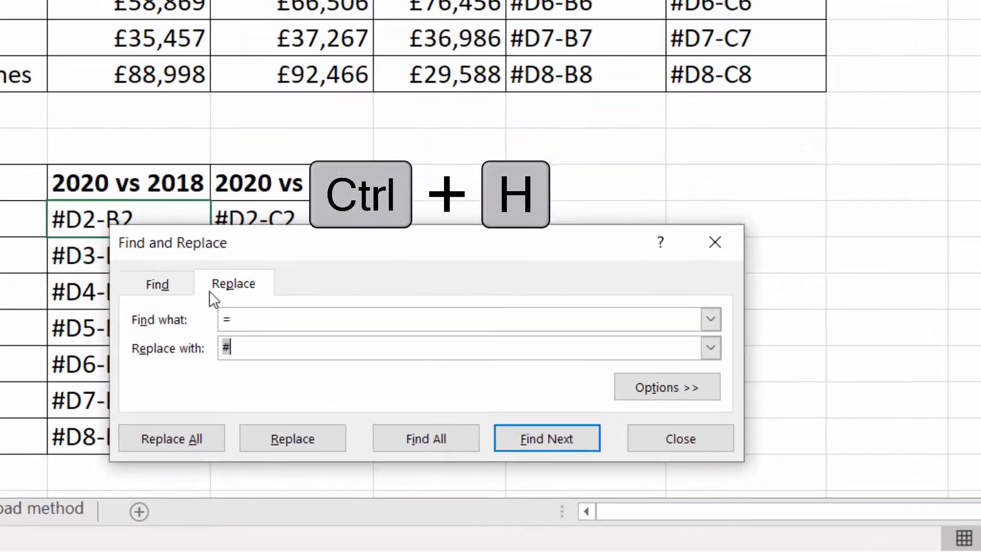
{"action": "left_click_drag", "start_coordinate": [255, 319], "coordinate": [217, 307]}
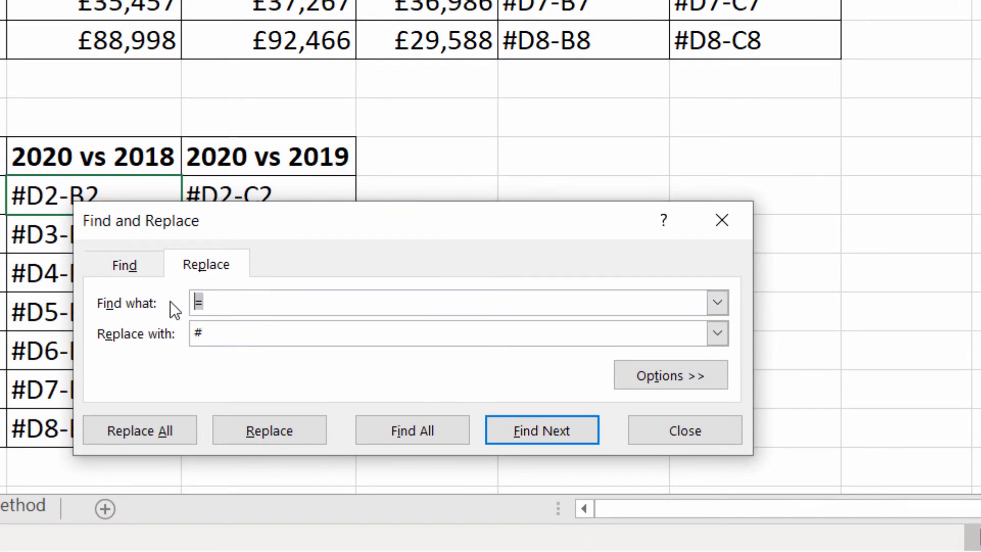
{"action": "type", "text": "#"}
{"action": "key", "text": "Tab"}
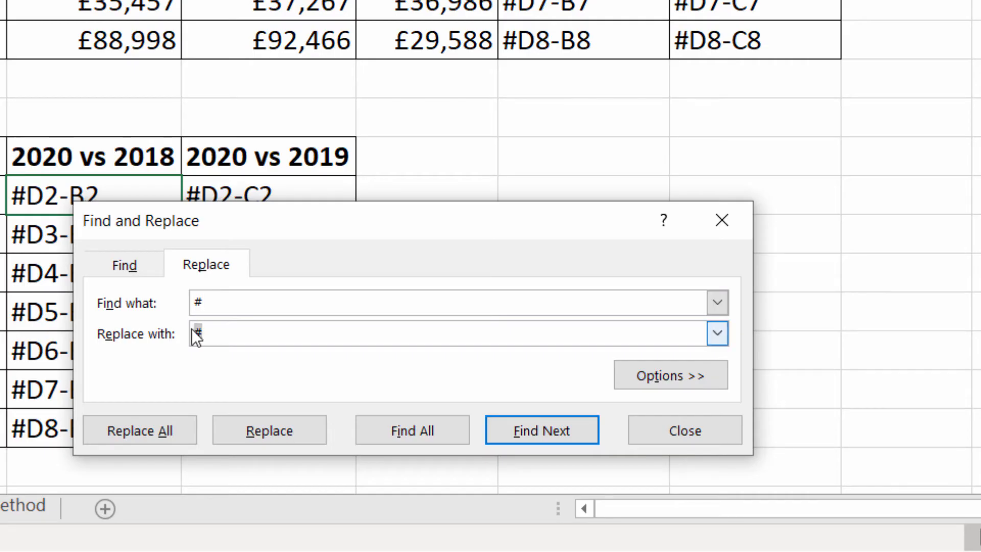
{"action": "type", "text": "="}
{"action": "left_click", "coordinate": [180, 431]}
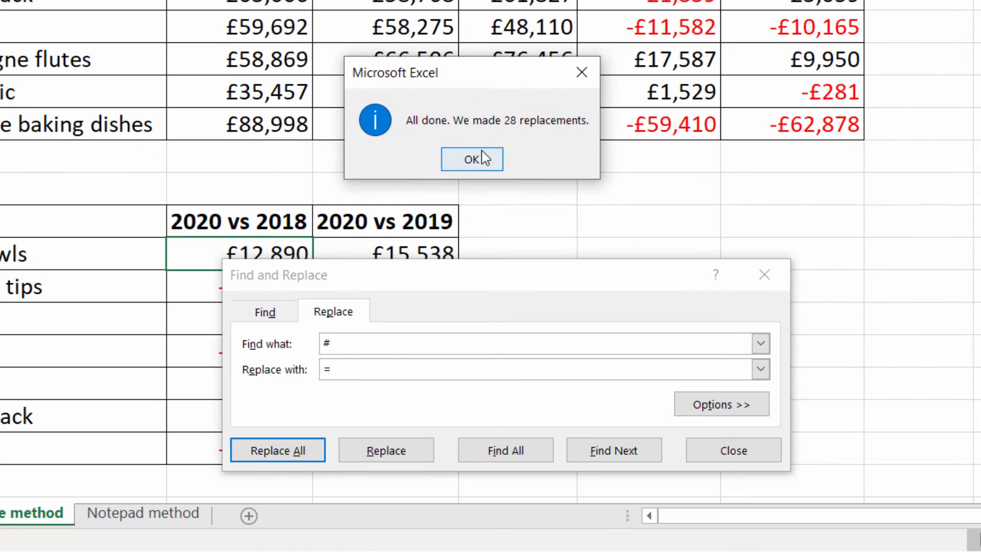
{"action": "left_click", "coordinate": [398, 103]}
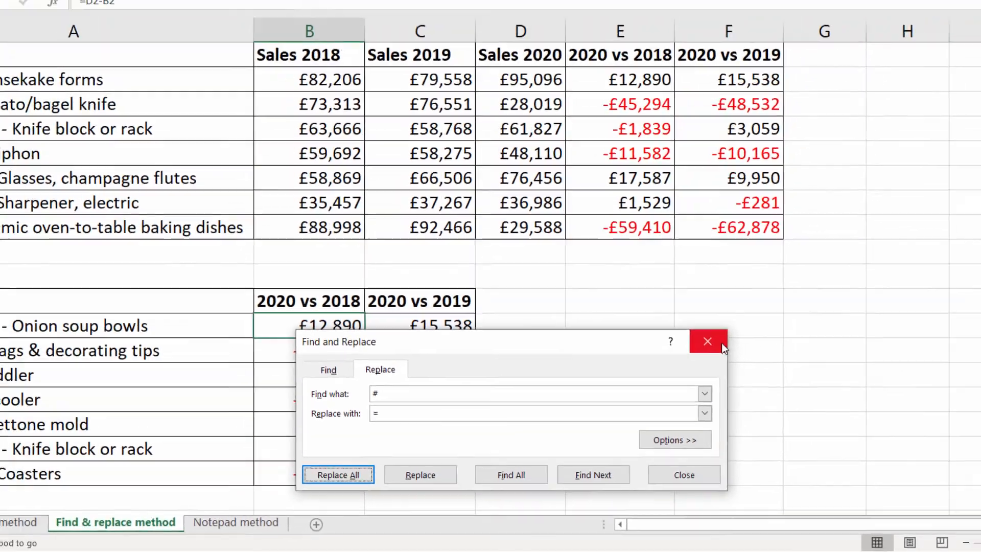
{"action": "left_click", "coordinate": [721, 342]}
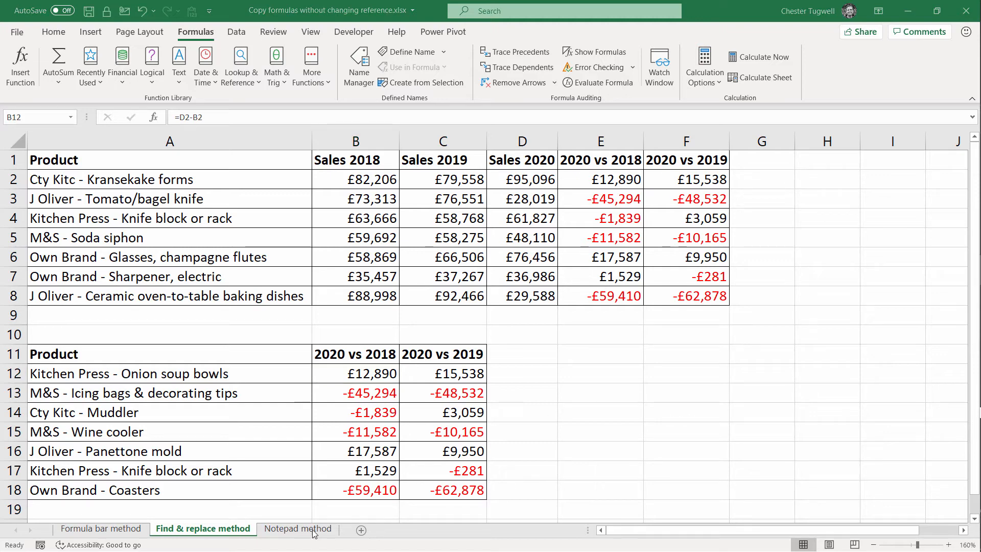
- On the Notepad method sheet, turn on Show Formulas and copy the formulas in E2:F8
{"action": "left_click", "coordinate": [313, 531]}
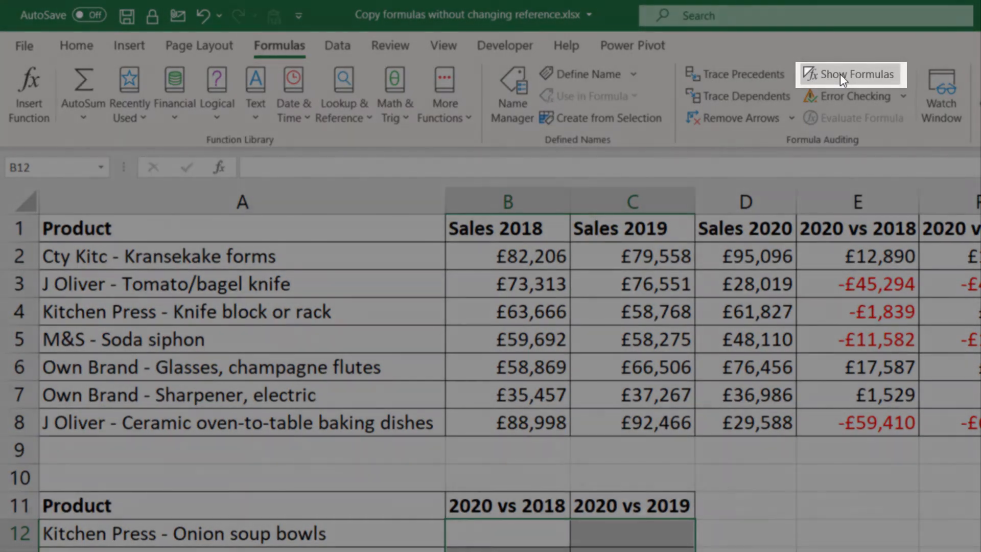
{"action": "left_click", "coordinate": [840, 73]}
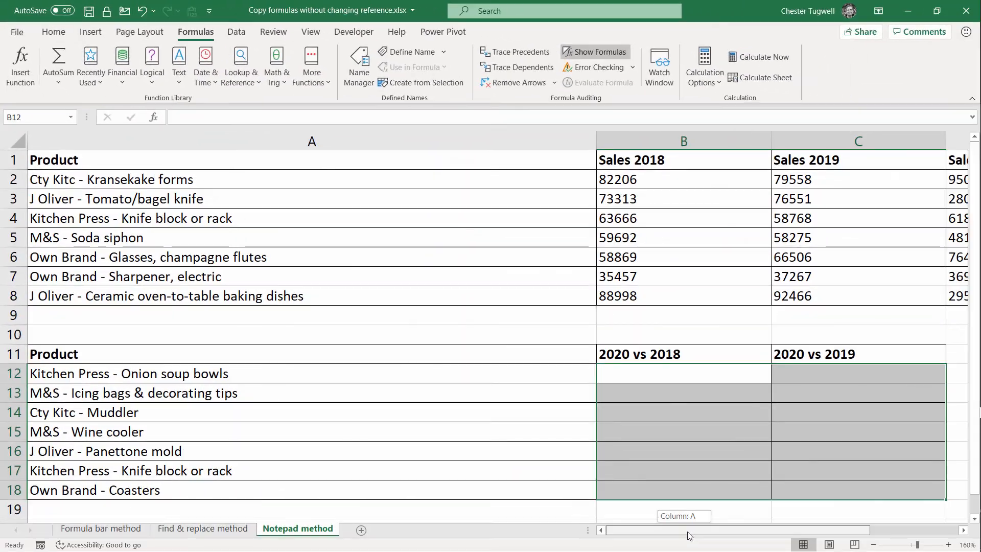
{"action": "left_click_drag", "start_coordinate": [688, 531], "coordinate": [732, 531]}
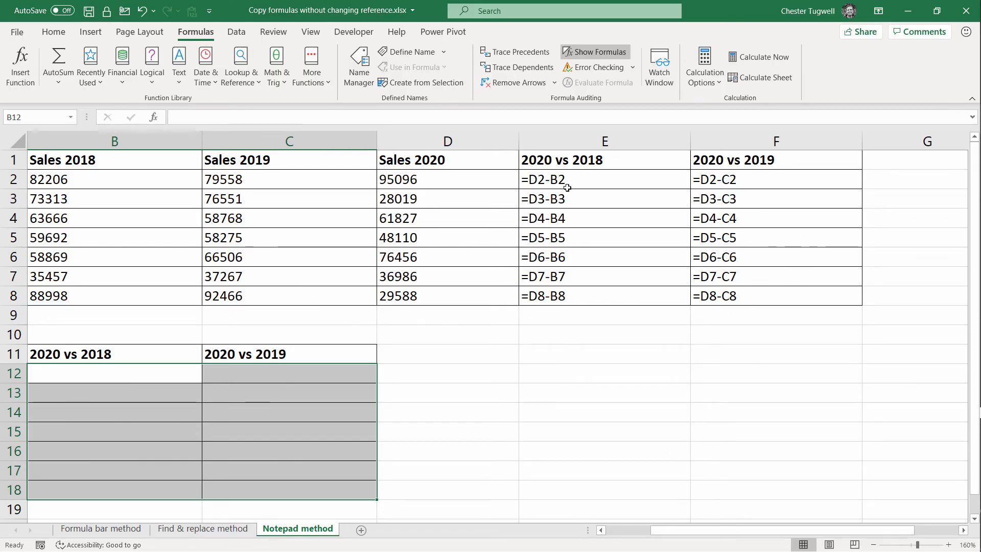
{"action": "left_click_drag", "start_coordinate": [544, 179], "coordinate": [744, 297]}
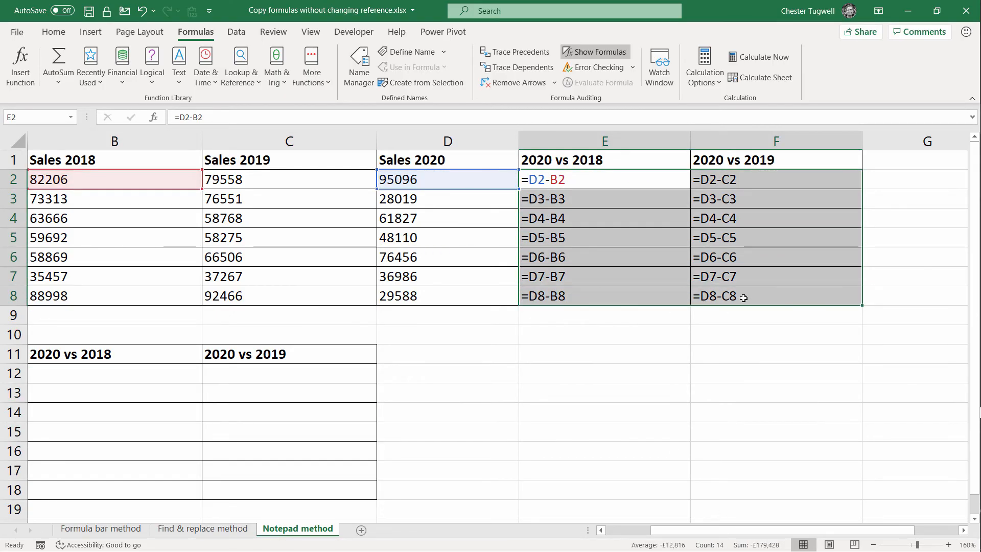
{"action": "key", "text": "ctrl+c"}
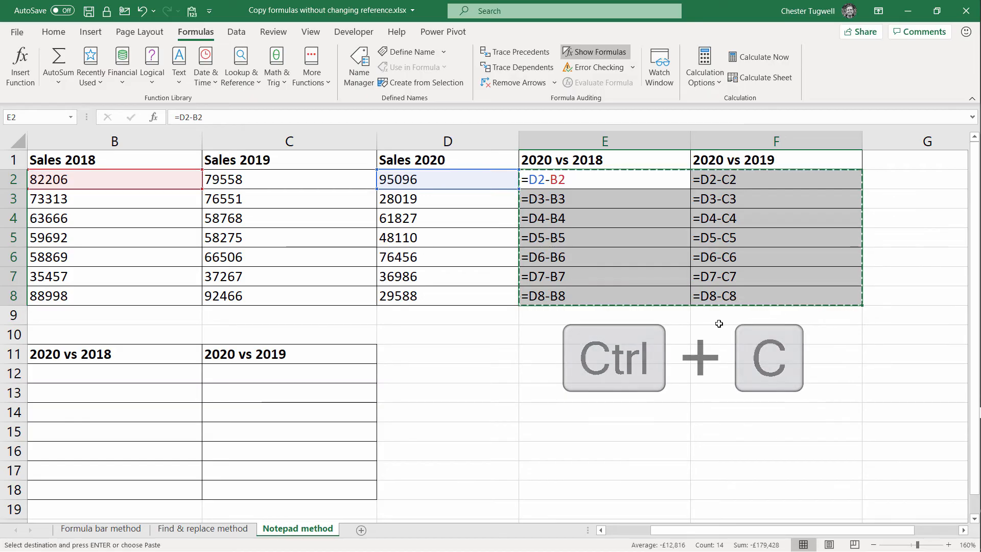
- Switch to Notepad, paste the formulas as plain text, and copy all of that text
{"action": "key", "text": "alt+Tab"}
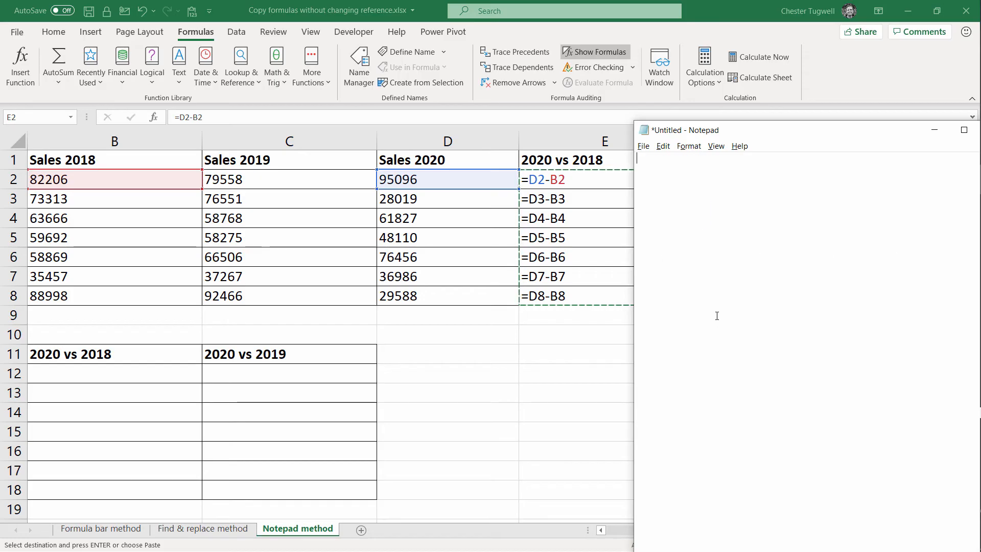
{"action": "key", "text": "ctrl+v"}
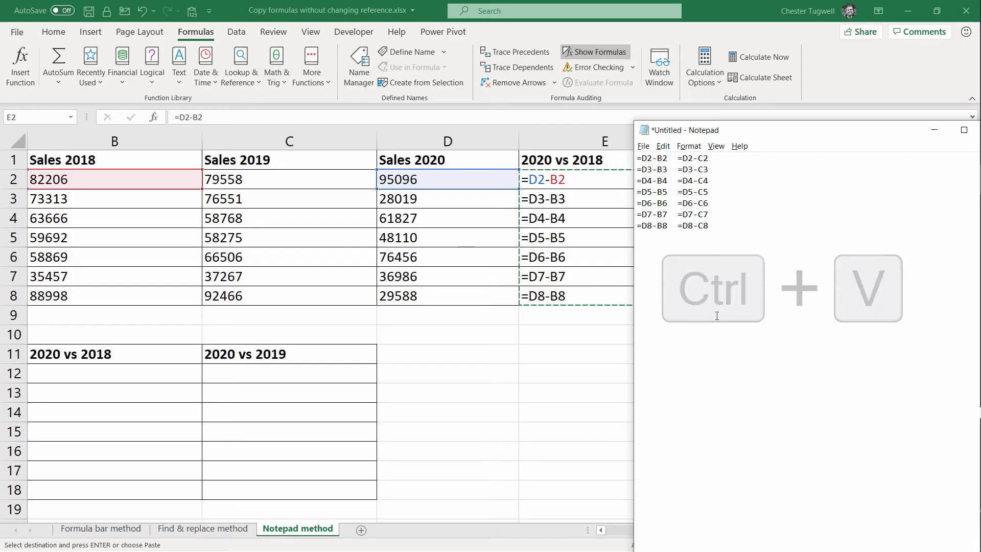
{"action": "key", "text": "ctrl+a"}
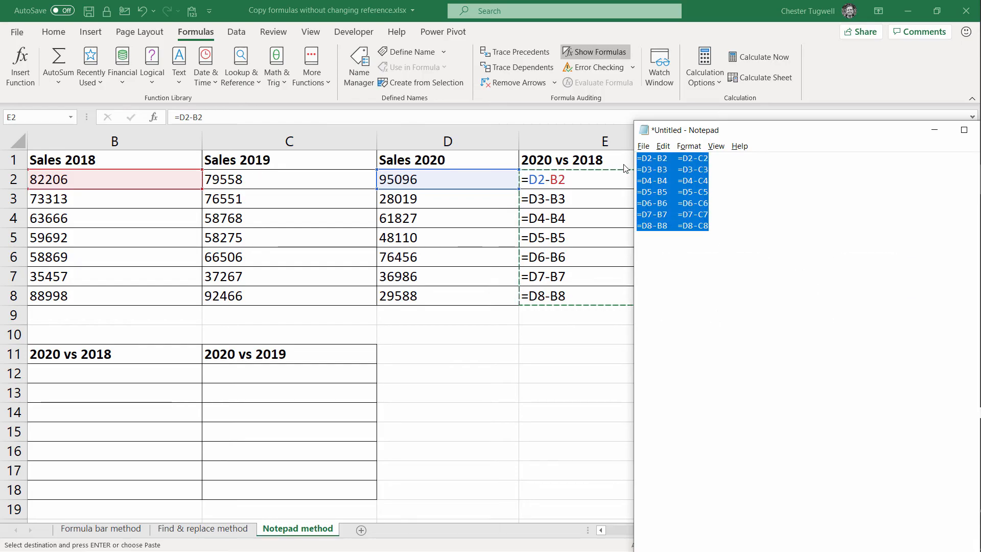
{"action": "key", "text": "ctrl+c"}
- Return to Excel, paste the formula text into the second table from B12, and turn off Show Formulas
{"action": "key", "text": "alt+Tab"}
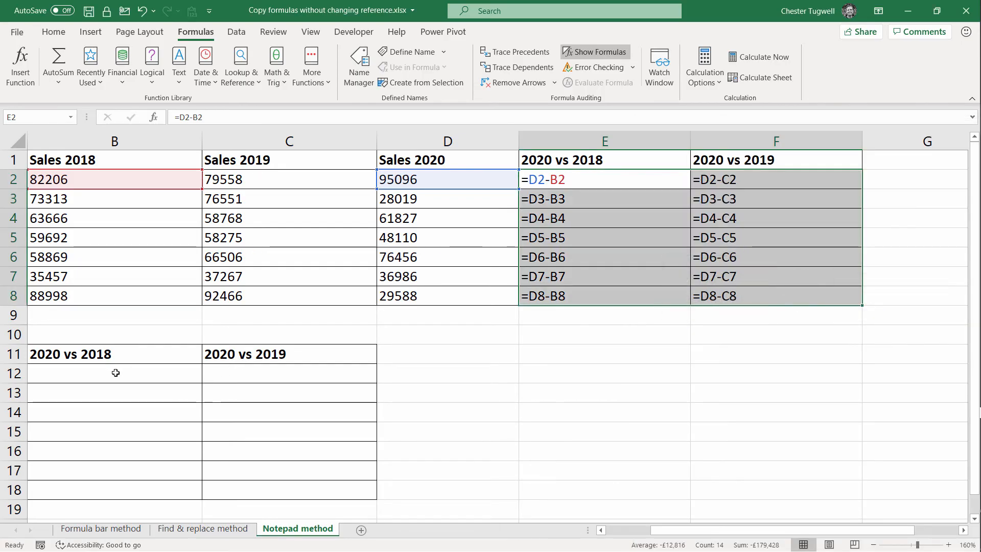
{"action": "left_click", "coordinate": [116, 373]}
{"action": "left_click_drag", "start_coordinate": [659, 532], "coordinate": [608, 533]}
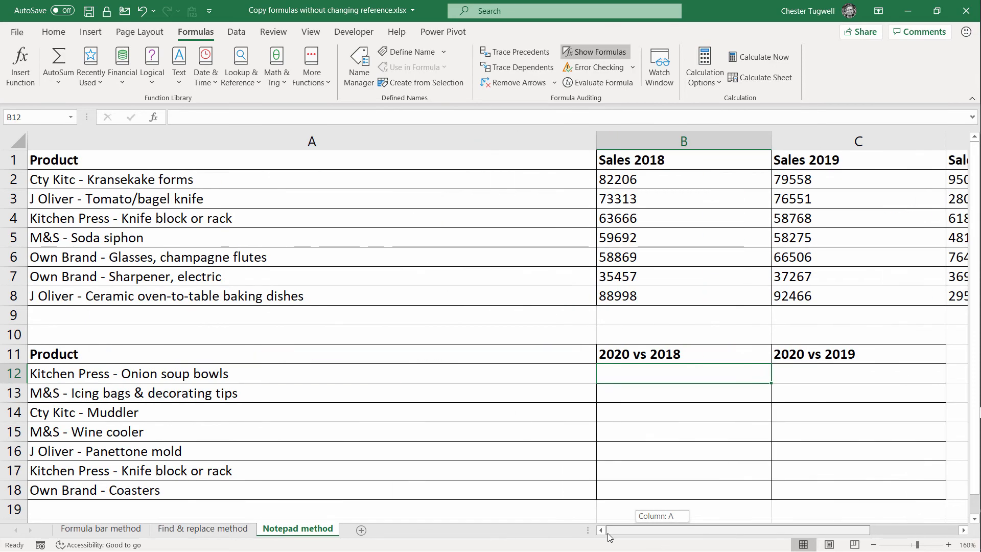
{"action": "key", "text": "ctrl+v"}
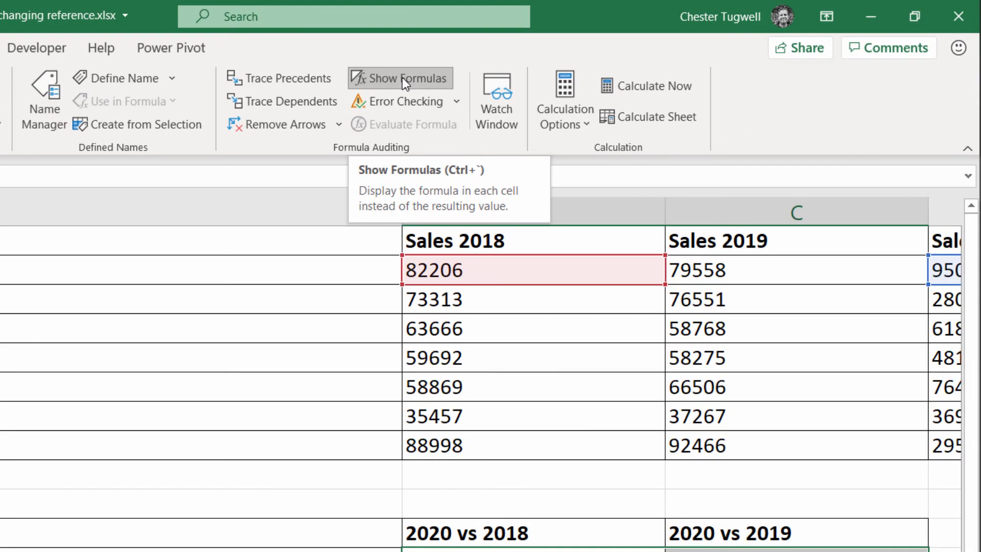
{"action": "left_click", "coordinate": [403, 78]}
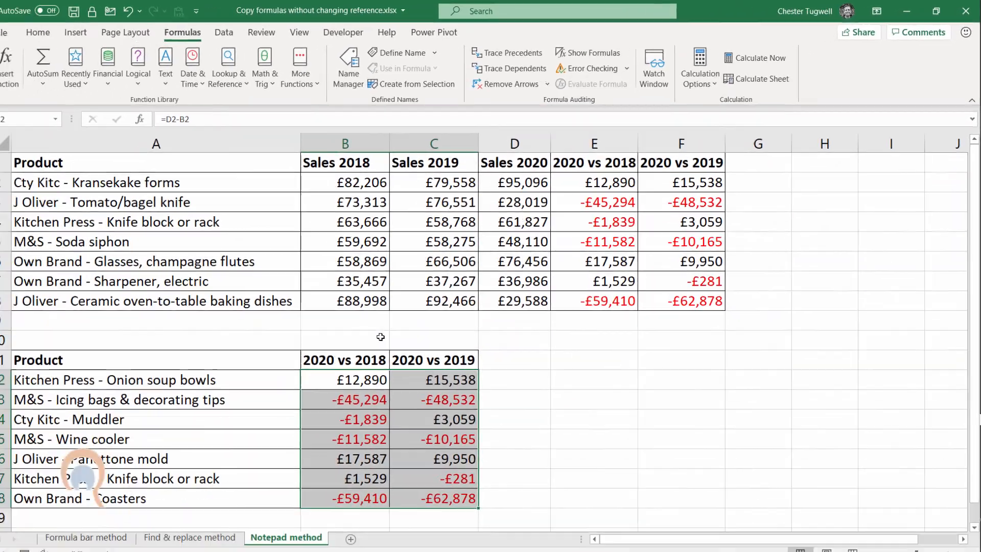